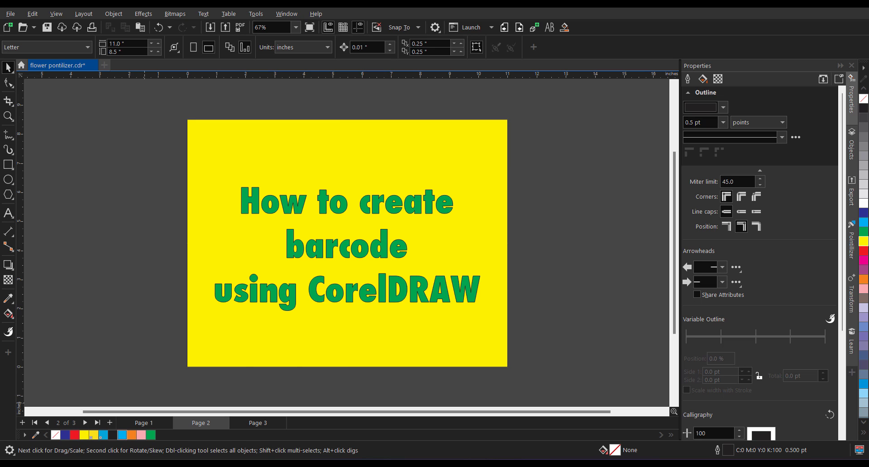
Zoom in on the yellow title page of the document.
{"action": "scroll", "coordinate": [279, 302], "scroll_direction": "up", "scroll_amount": 1}
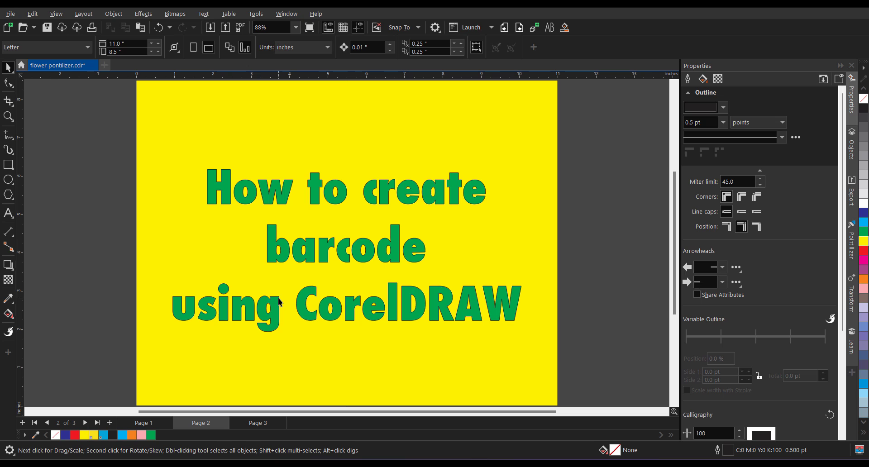
Go to the blank page 3 and browse the Launch list of companion Corel applications.
{"action": "left_click", "coordinate": [252, 420]}
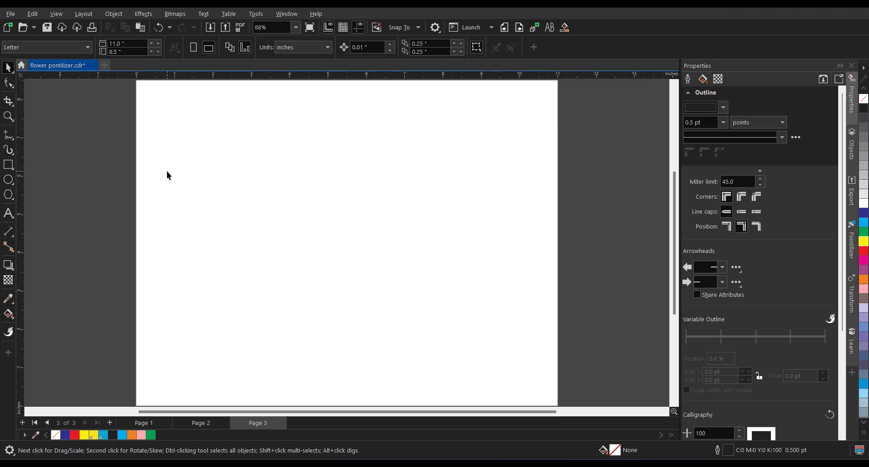
{"action": "left_click", "coordinate": [470, 28]}
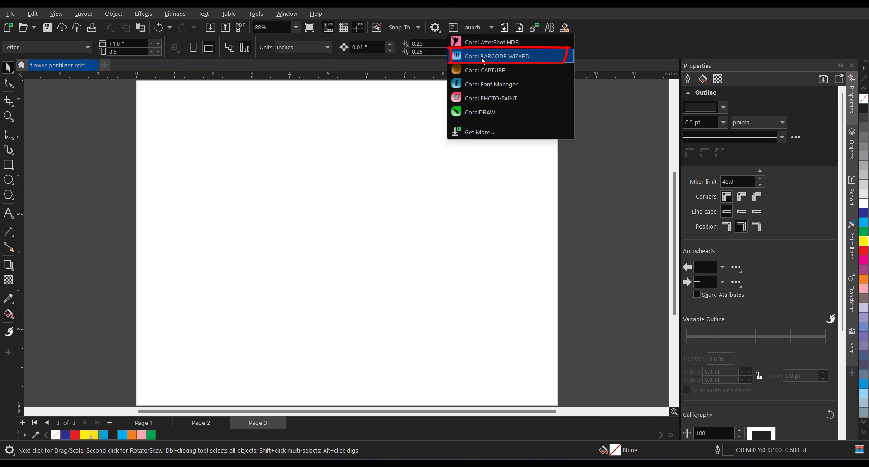
{"action": "left_click", "coordinate": [109, 15]}
Start a new barcode with Object > Insert > Barcode.
{"action": "left_click", "coordinate": [110, 15]}
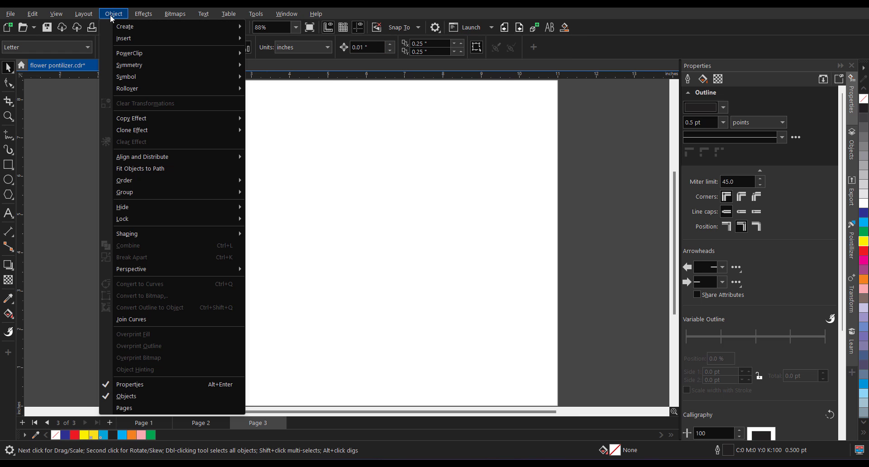
{"action": "mouse_move", "coordinate": [194, 39]}
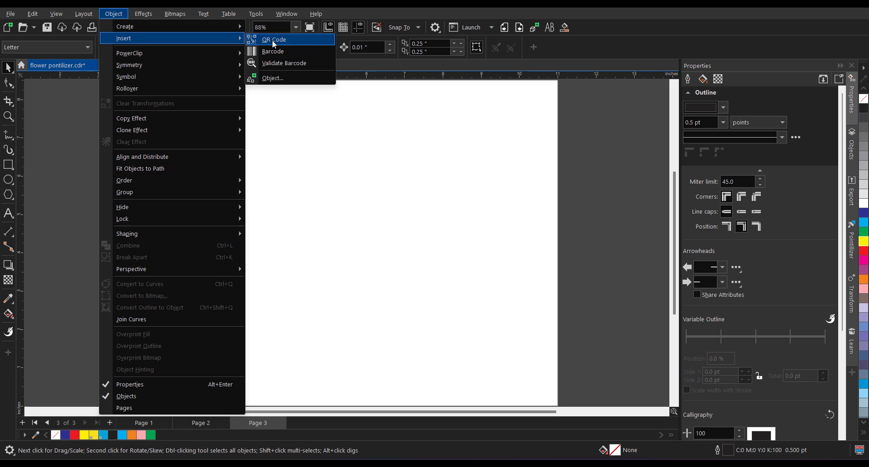
{"action": "left_click", "coordinate": [294, 55]}
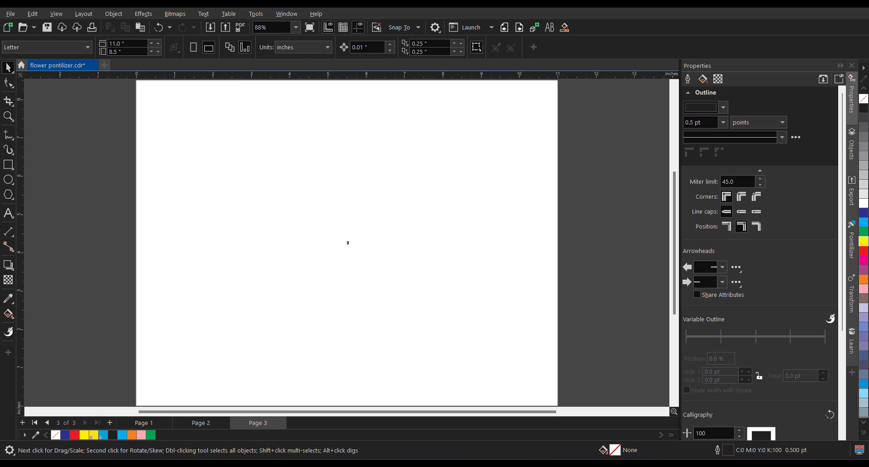
In the Barcode Wizard, choose the EAN-13 format and enter the 12-digit barcode number.
{"action": "left_click_drag", "start_coordinate": [223, 162], "coordinate": [410, 128]}
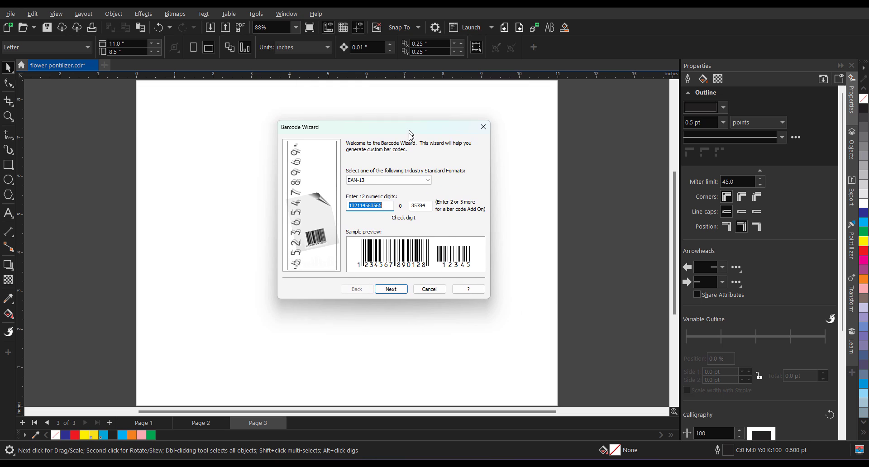
{"action": "left_click", "coordinate": [405, 184]}
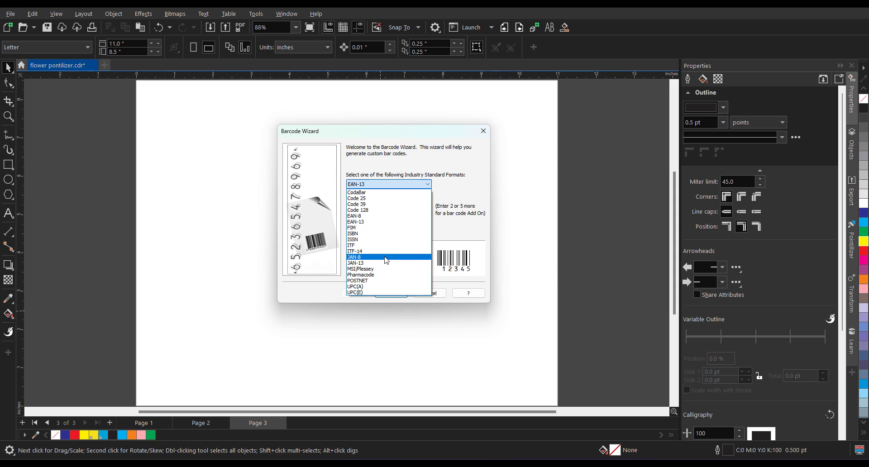
{"action": "left_click", "coordinate": [368, 224]}
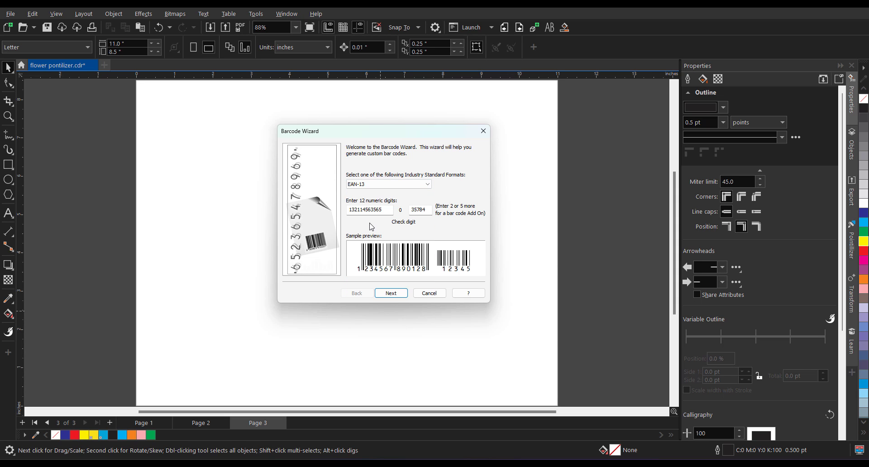
{"action": "left_click_drag", "start_coordinate": [400, 136], "coordinate": [360, 140]}
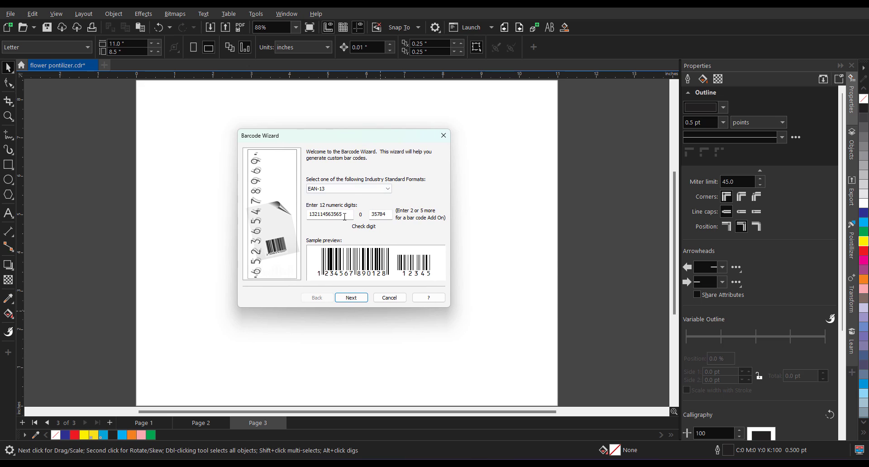
{"action": "left_click", "coordinate": [347, 214]}
Accept the default resolution, size and text settings and finish placing the barcode.
{"action": "left_click", "coordinate": [357, 300]}
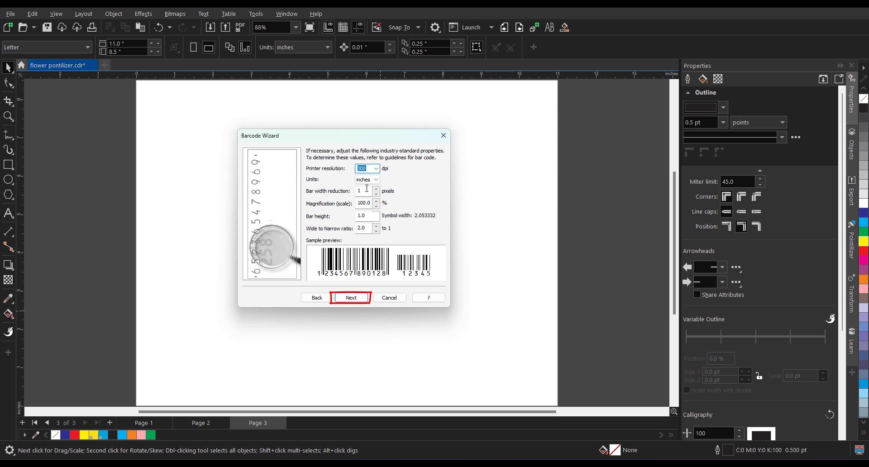
{"action": "left_click", "coordinate": [351, 299]}
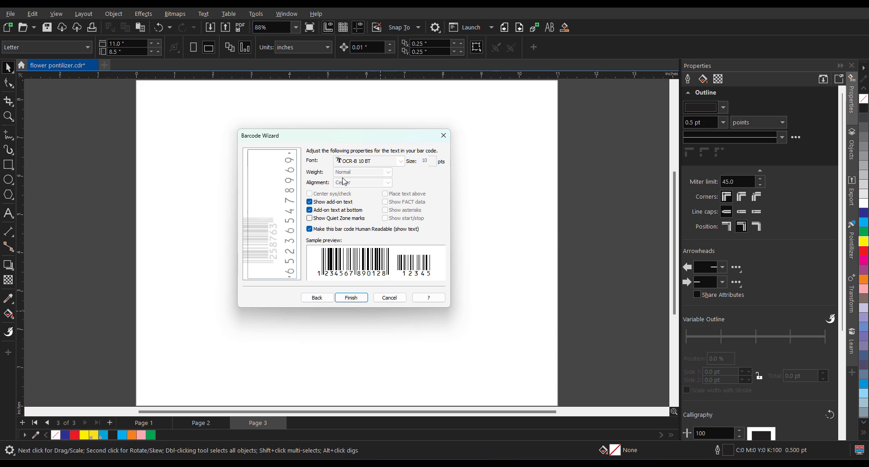
{"action": "left_click", "coordinate": [353, 299]}
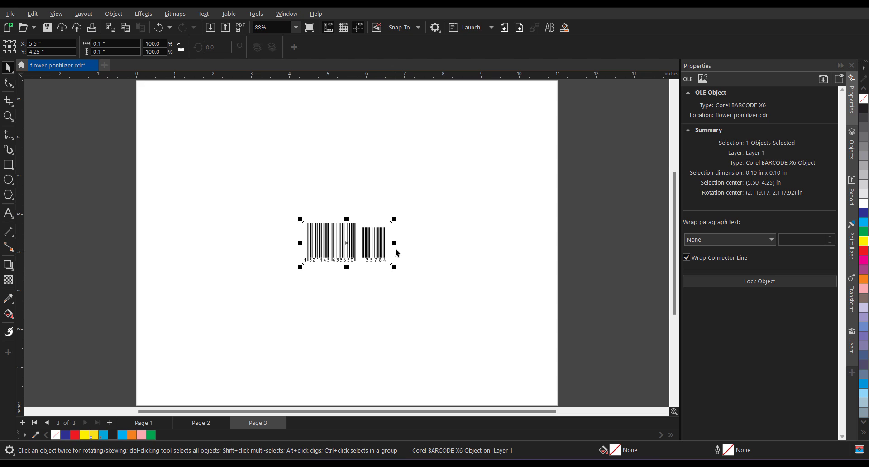
Try narrower and shorter barcode sizes, undo them, scale it to 73.7%, then delete it.
{"action": "left_click_drag", "start_coordinate": [395, 248], "coordinate": [357, 250]}
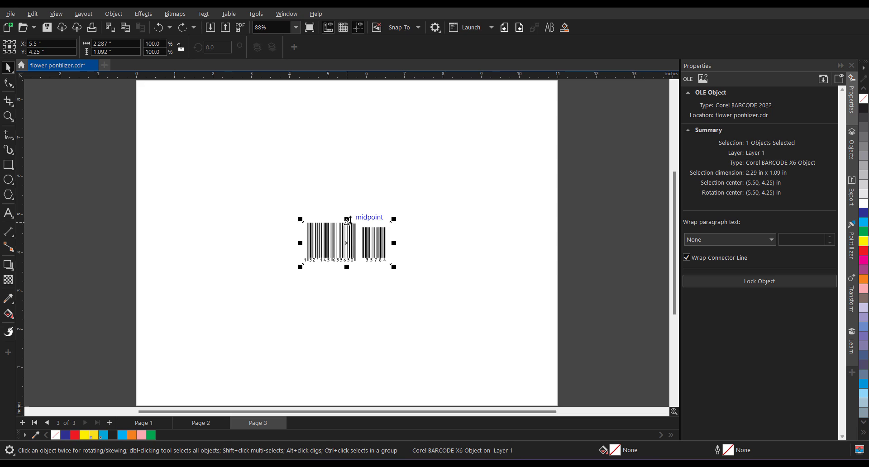
{"action": "key", "text": "ctrl+z"}
{"action": "left_click_drag", "start_coordinate": [346, 219], "coordinate": [347, 236]}
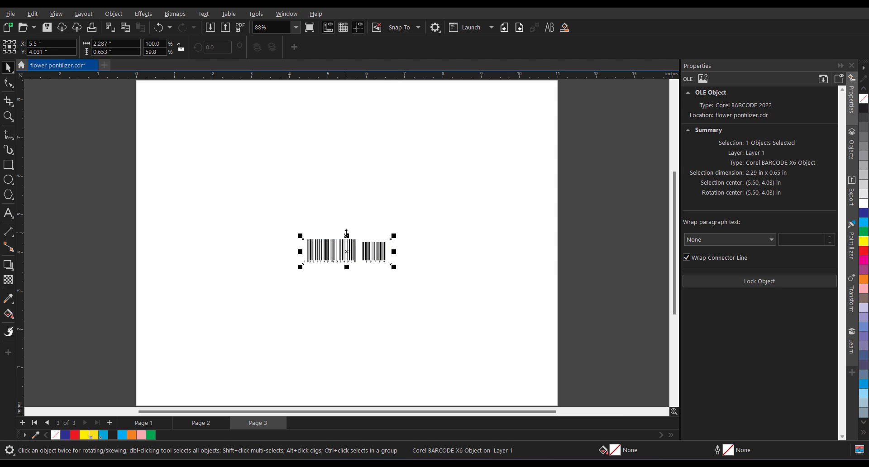
{"action": "key", "text": "ctrl+z"}
{"action": "left_click_drag", "start_coordinate": [394, 267], "coordinate": [372, 257]}
{"action": "scroll", "coordinate": [344, 243], "scroll_direction": "up", "scroll_amount": 2}
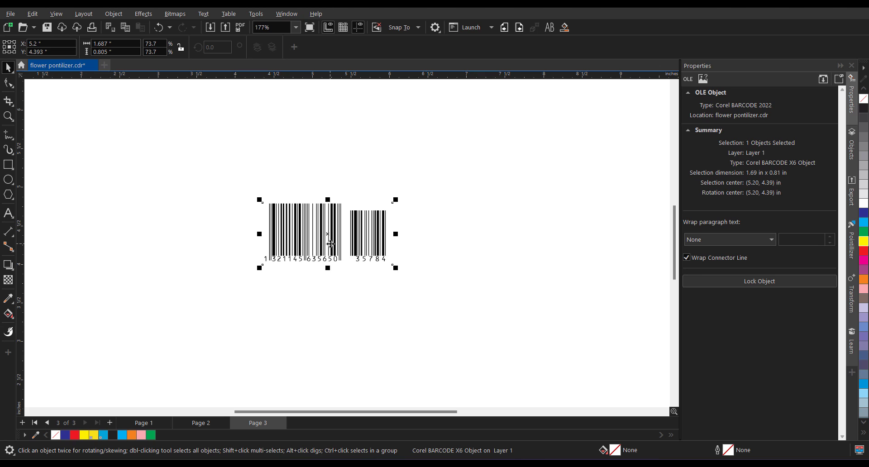
{"action": "key", "text": "Delete"}
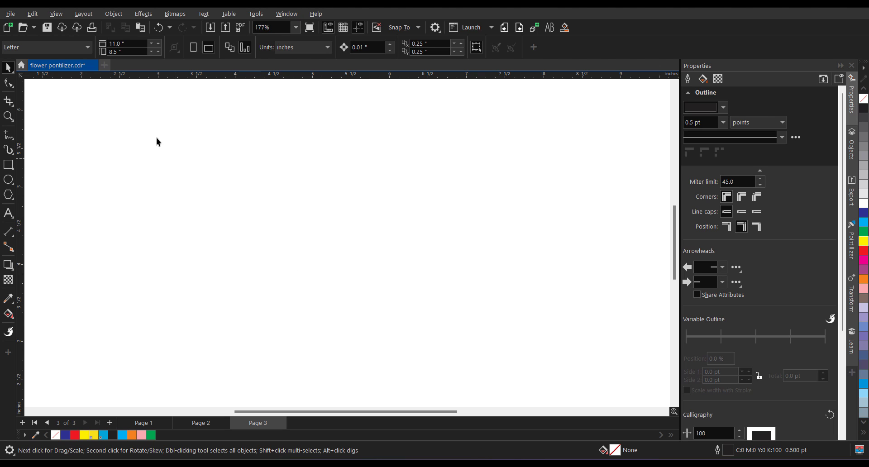
Paste the barcode with Edit > Paste Special as Picture (Metafile).
{"action": "left_click", "coordinate": [35, 13]}
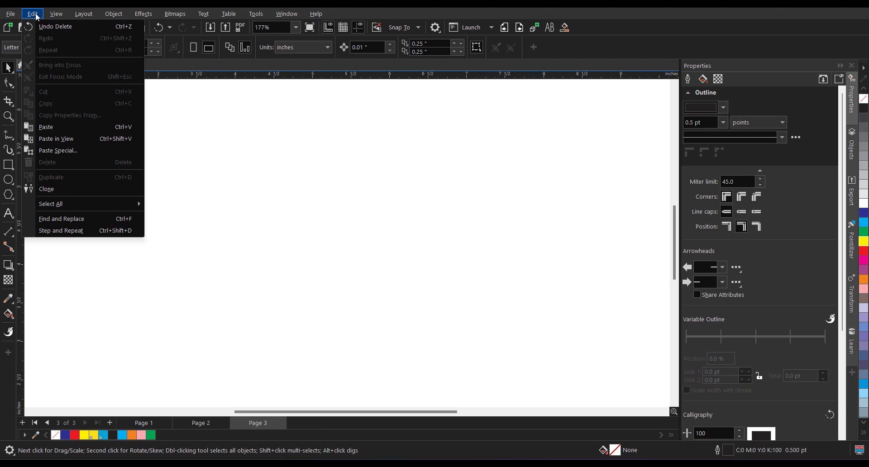
{"action": "left_click", "coordinate": [61, 149]}
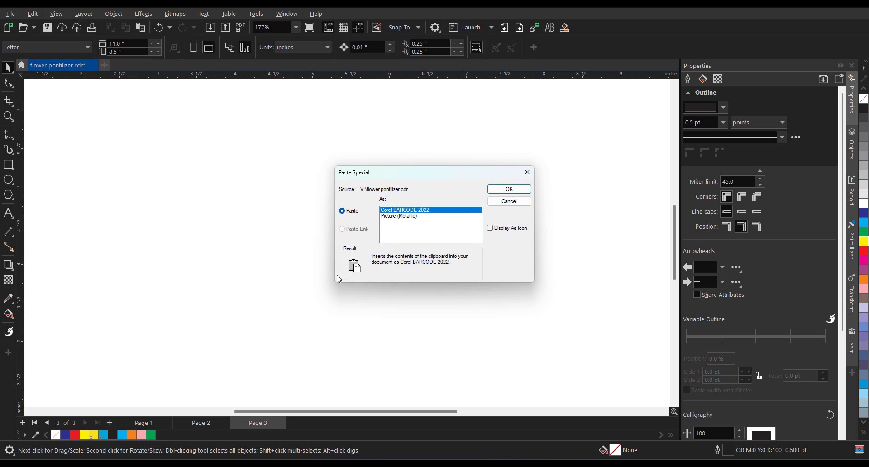
{"action": "left_click_drag", "start_coordinate": [408, 176], "coordinate": [338, 176]}
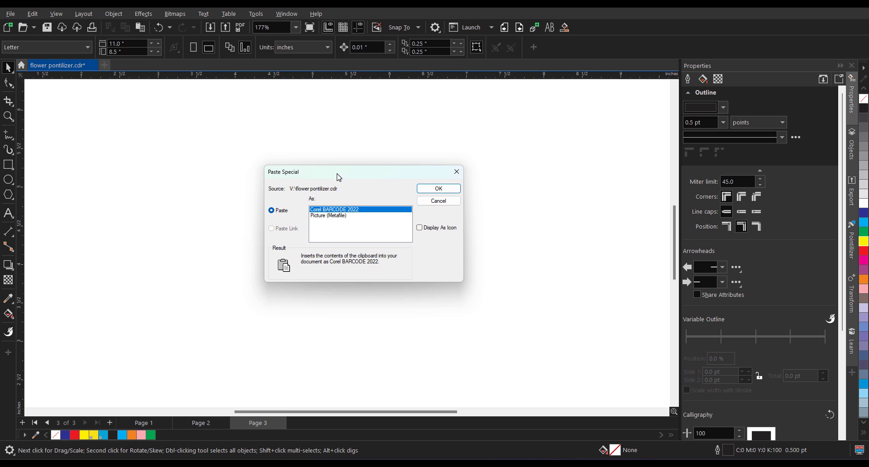
{"action": "left_click", "coordinate": [318, 216]}
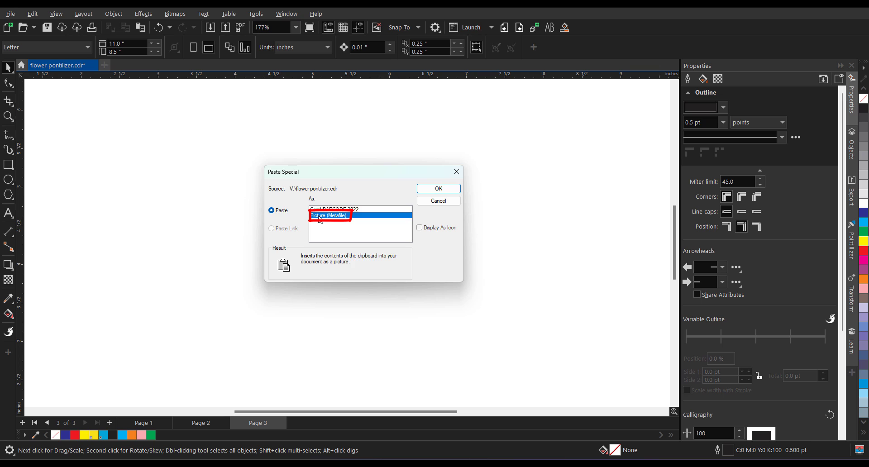
{"action": "left_click", "coordinate": [438, 189]}
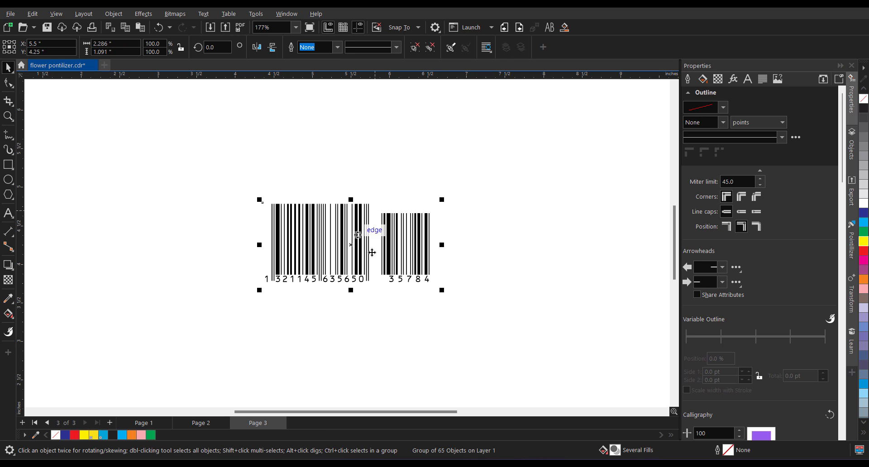
Fill the pasted barcode group cyan, then undo the fill.
{"action": "scroll", "coordinate": [414, 239], "scroll_direction": "up", "scroll_amount": 1}
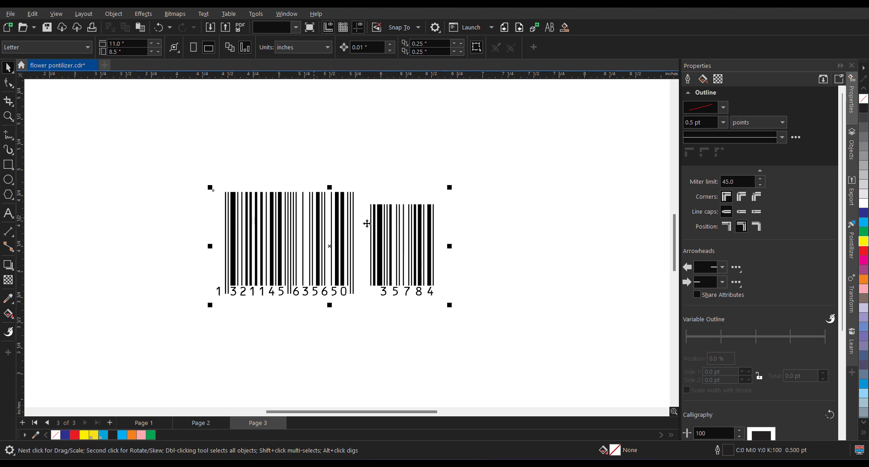
{"action": "left_click", "coordinate": [863, 222]}
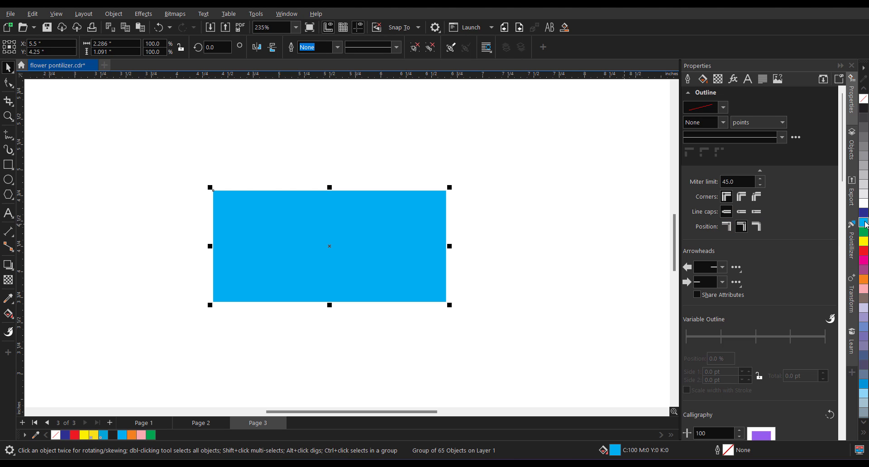
{"action": "key", "text": "ctrl+z"}
Ungroup all the barcode pieces, switch to Wireframe view, and move the barcode up-right.
{"action": "right_click", "coordinate": [277, 223]}
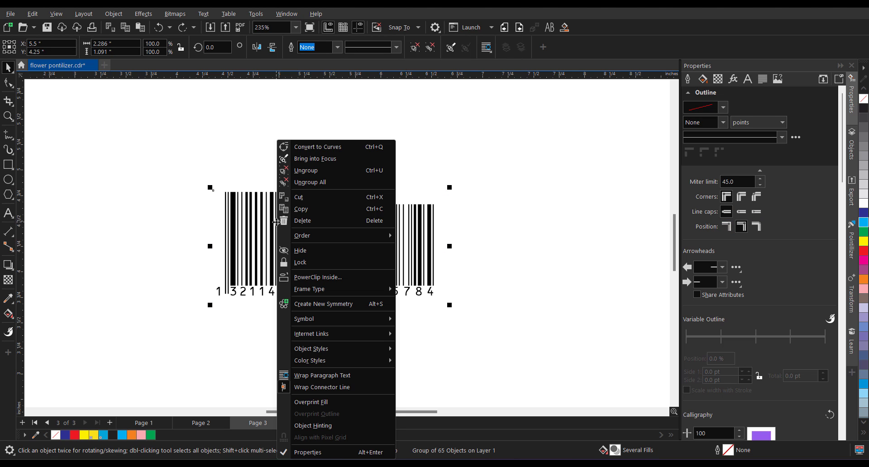
{"action": "left_click", "coordinate": [313, 171]}
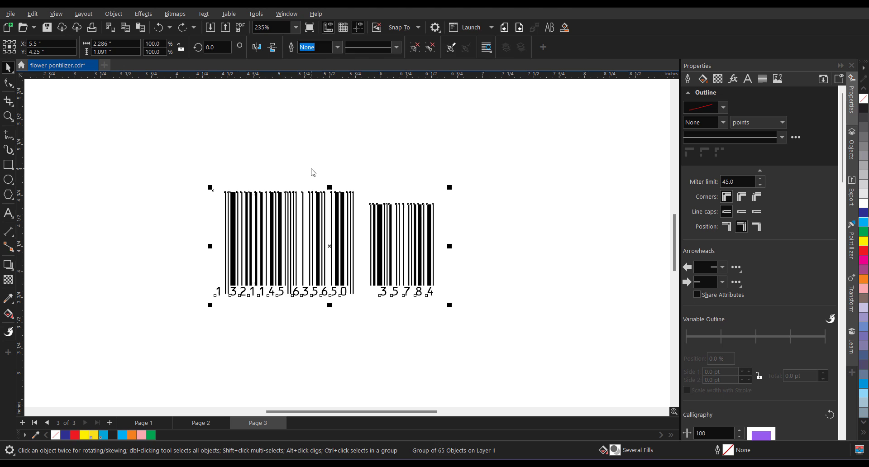
{"action": "left_click", "coordinate": [57, 13]}
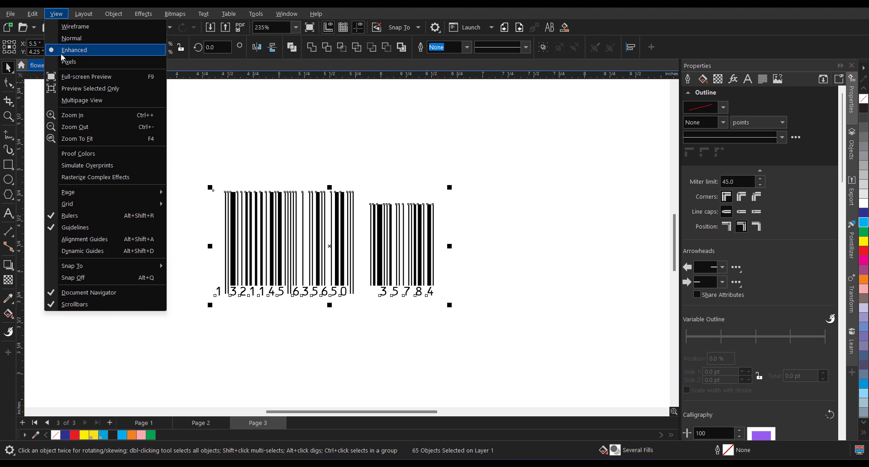
{"action": "left_click", "coordinate": [76, 25]}
{"action": "left_click_drag", "start_coordinate": [446, 220], "coordinate": [486, 173]}
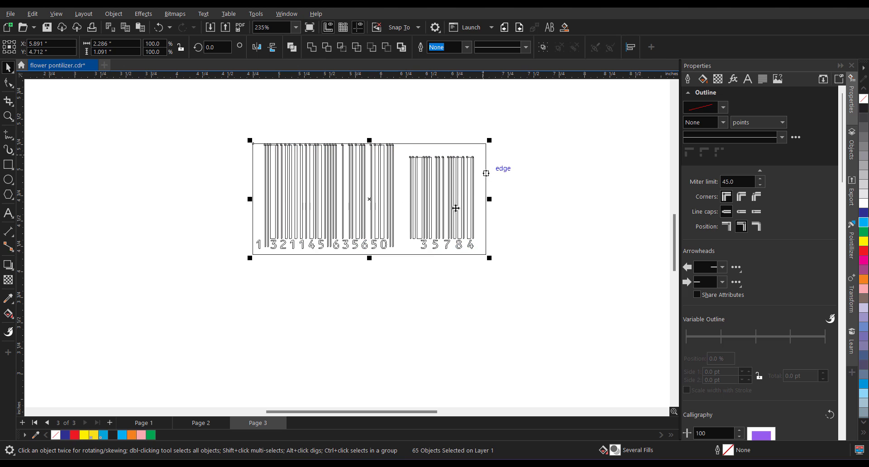
Pull the white background rectangle off the bars and away to the lower left, back in Enhanced view.
{"action": "right_click", "coordinate": [480, 222]}
{"action": "left_click", "coordinate": [509, 197]}
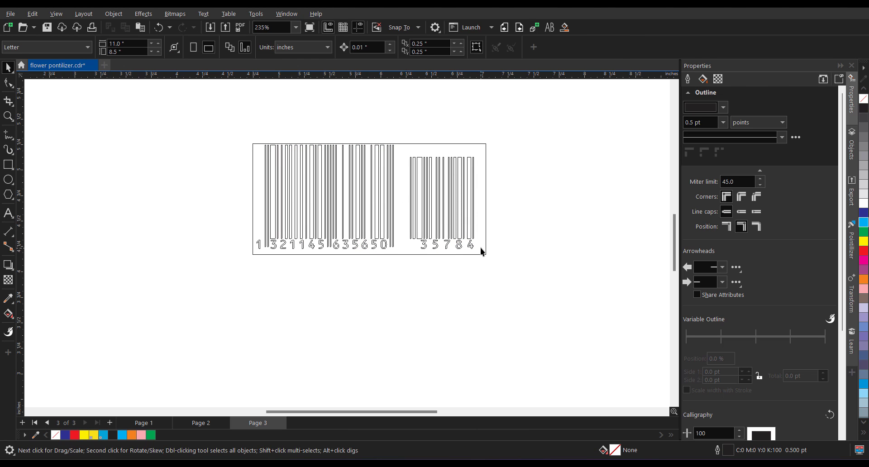
{"action": "left_click_drag", "start_coordinate": [483, 244], "coordinate": [483, 326]}
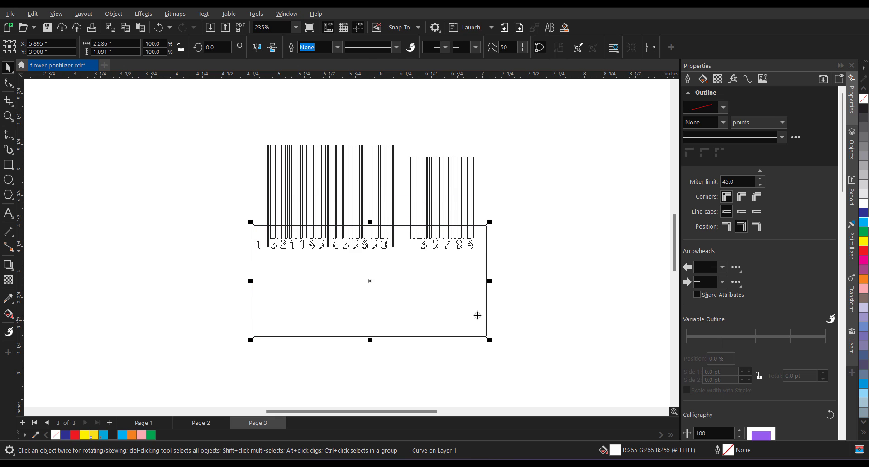
{"action": "left_click", "coordinate": [56, 14]}
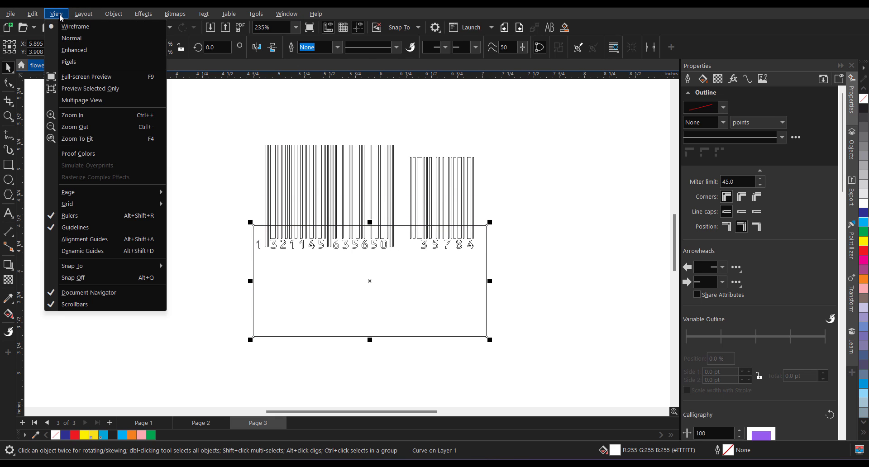
{"action": "left_click", "coordinate": [74, 51]}
{"action": "left_click_drag", "start_coordinate": [289, 313], "coordinate": [64, 347]}
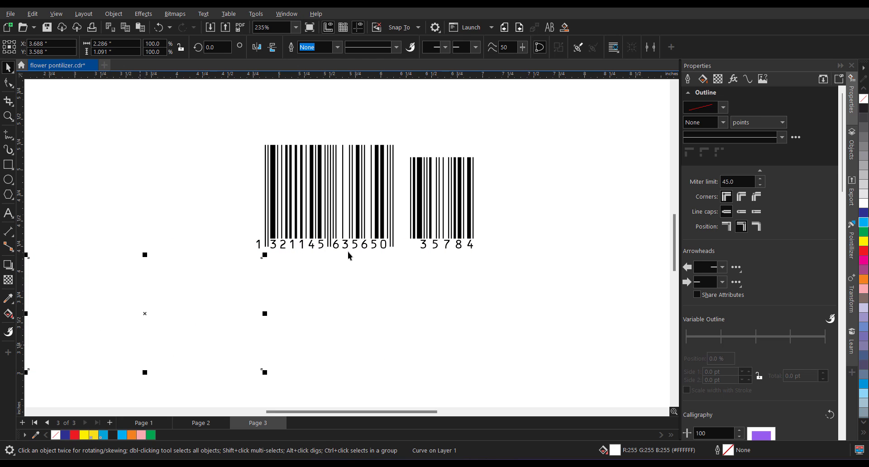
Select all 64 barcode bars and digits and fill them red.
{"action": "left_click_drag", "start_coordinate": [234, 131], "coordinate": [495, 245]}
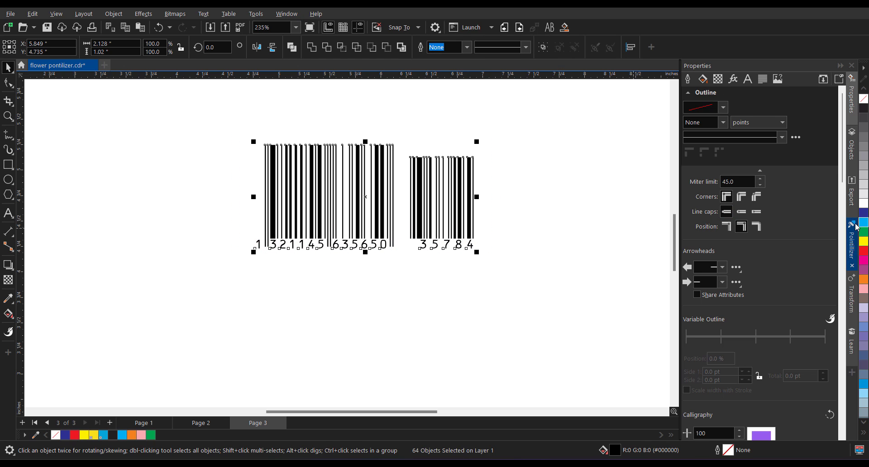
{"action": "left_click", "coordinate": [864, 252]}
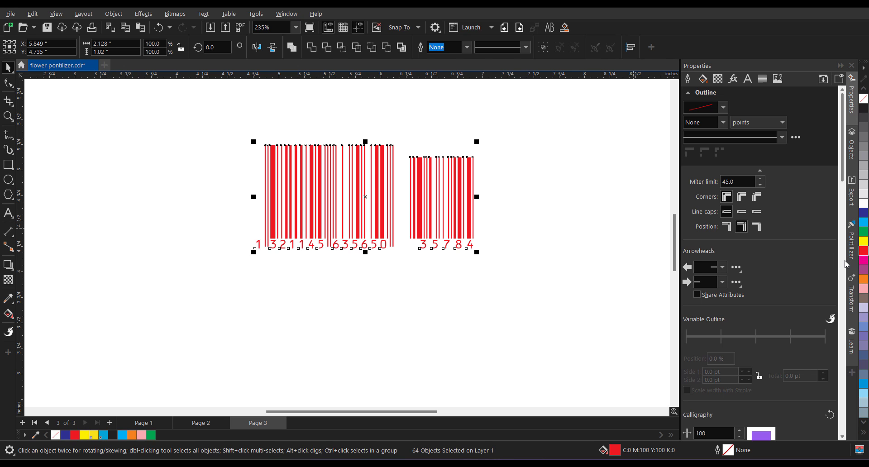
{"action": "left_click", "coordinate": [243, 127]}
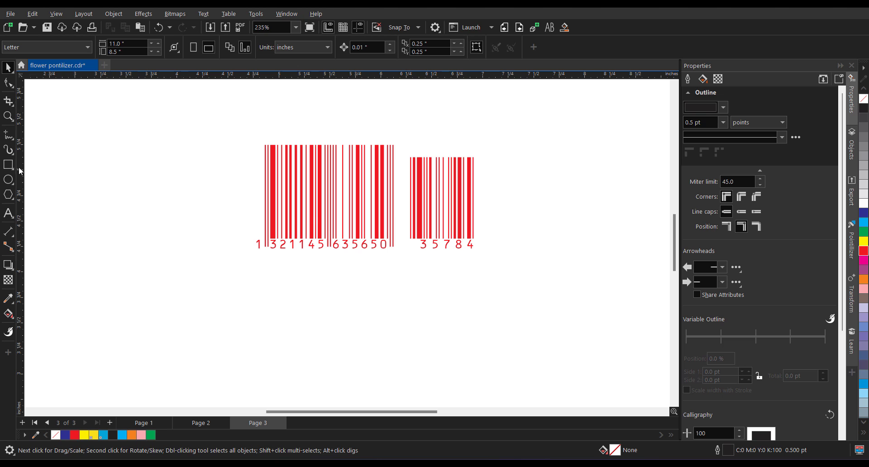
Try cropping around the barcode with the Crop tool, then undo the crop.
{"action": "left_click", "coordinate": [8, 101]}
{"action": "left_click_drag", "start_coordinate": [246, 171], "coordinate": [487, 259]}
{"action": "key", "text": "Return"}
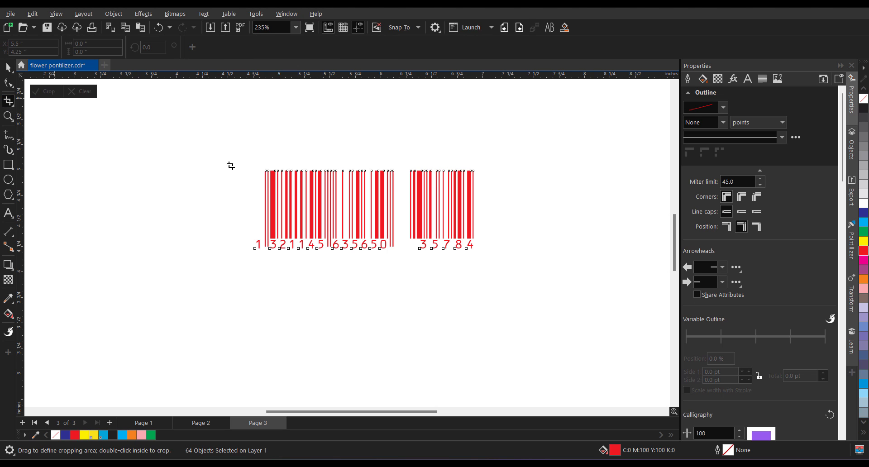
{"action": "left_click", "coordinate": [8, 68]}
{"action": "key", "text": "ctrl+z"}
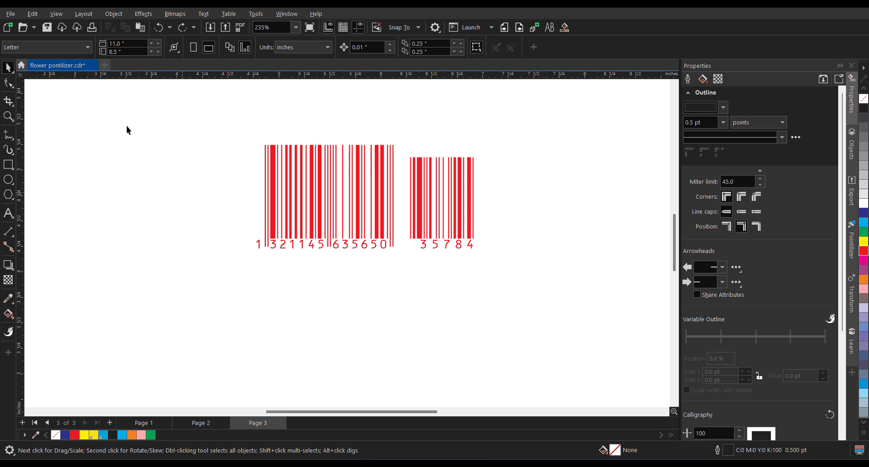
Trim the tops off the red bars with a rectangle drawn across them, then move the rectangle aside.
{"action": "key", "text": "F6"}
{"action": "left_click_drag", "start_coordinate": [213, 119], "coordinate": [530, 187]}
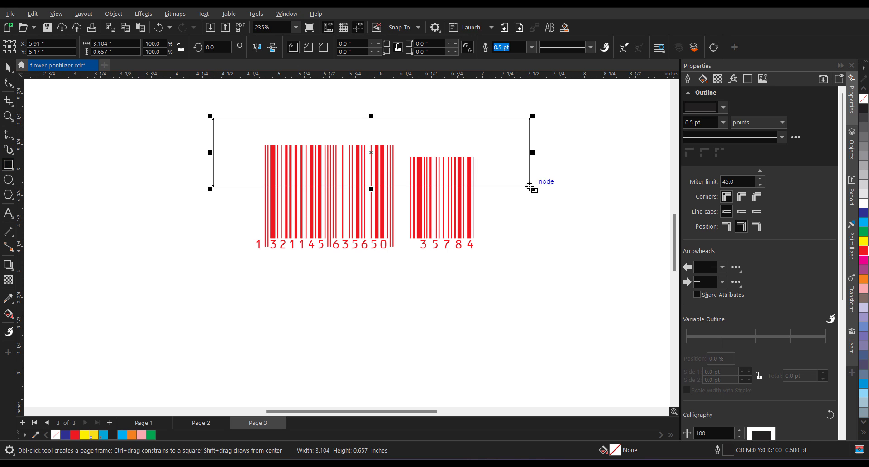
{"action": "left_click", "coordinate": [8, 67]}
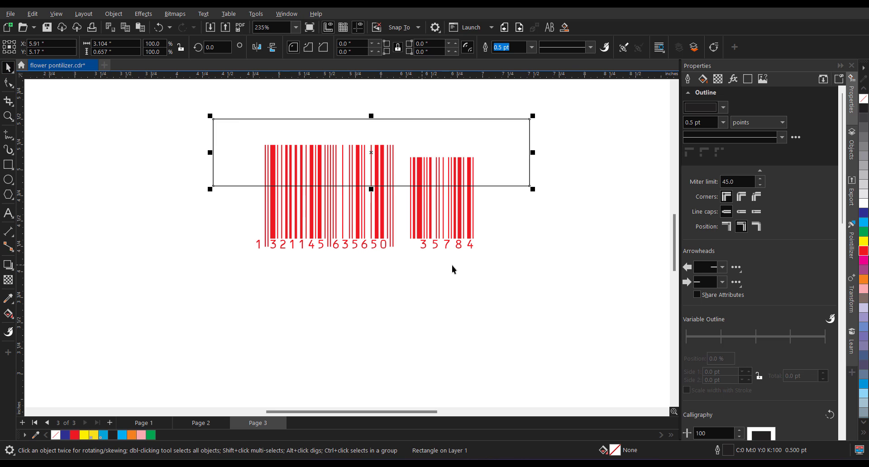
{"action": "left_click", "coordinate": [495, 247]}
{"action": "left_click_drag", "start_coordinate": [389, 251], "coordinate": [239, 219]}
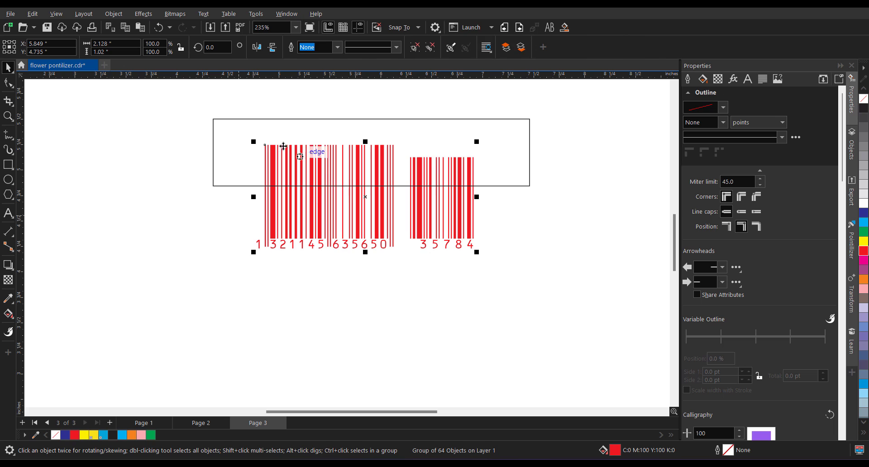
{"action": "left_click", "coordinate": [231, 145]}
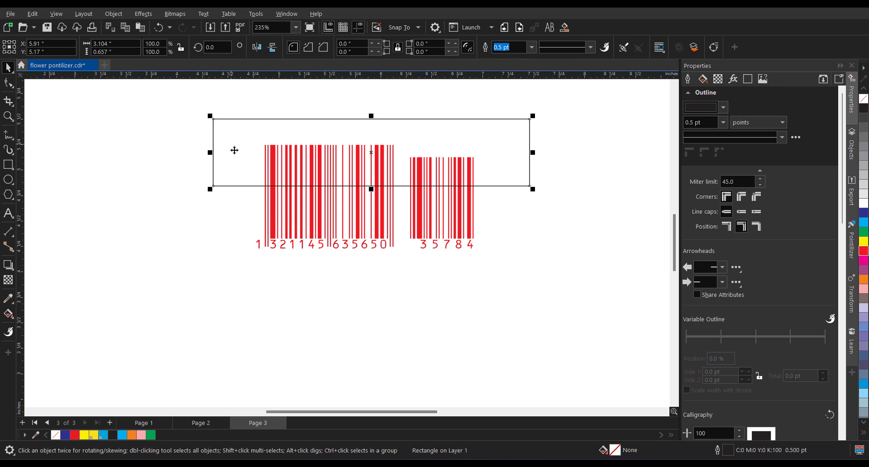
{"action": "left_click", "coordinate": [275, 207], "text": "shift"}
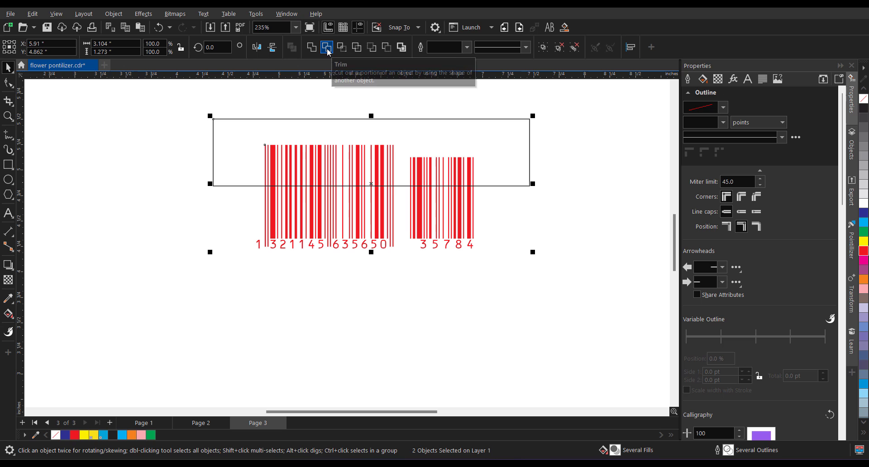
{"action": "left_click", "coordinate": [327, 48]}
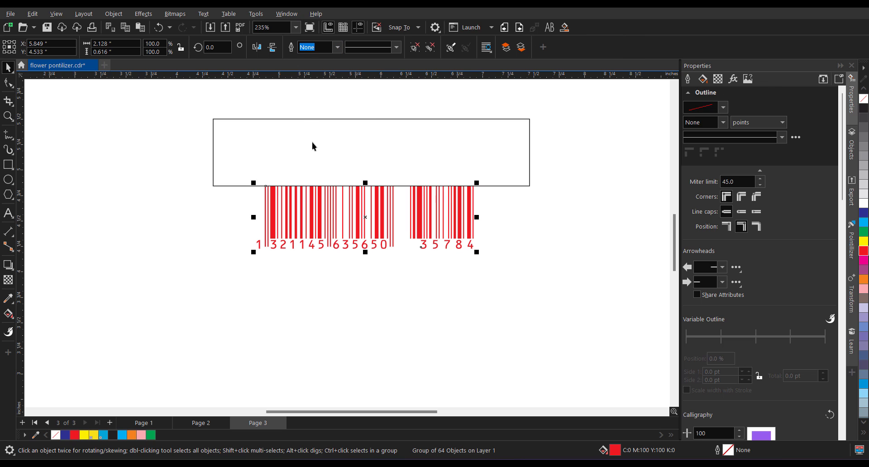
{"action": "left_click_drag", "start_coordinate": [313, 146], "coordinate": [265, 103]}
Paste the trimmed barcode onto Page 4's box left panel, scaled to about 0.83 × 0.24 in.
{"action": "scroll", "coordinate": [354, 230], "scroll_direction": "down", "scroll_amount": 1}
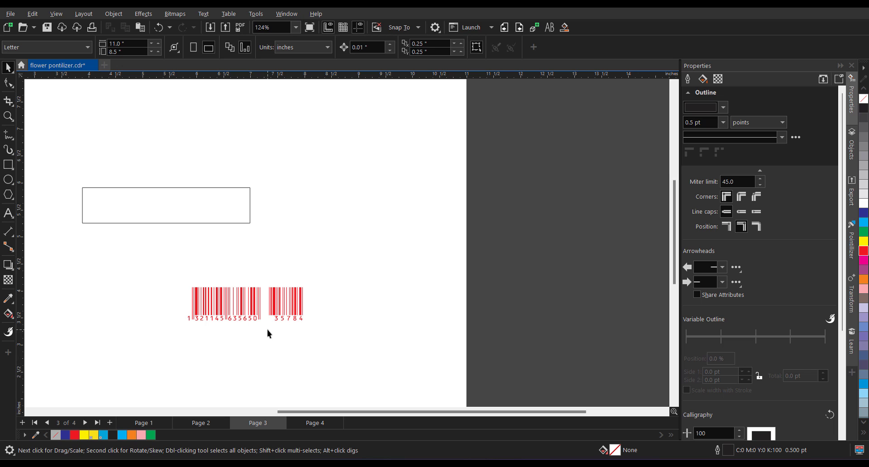
{"action": "left_click", "coordinate": [254, 312]}
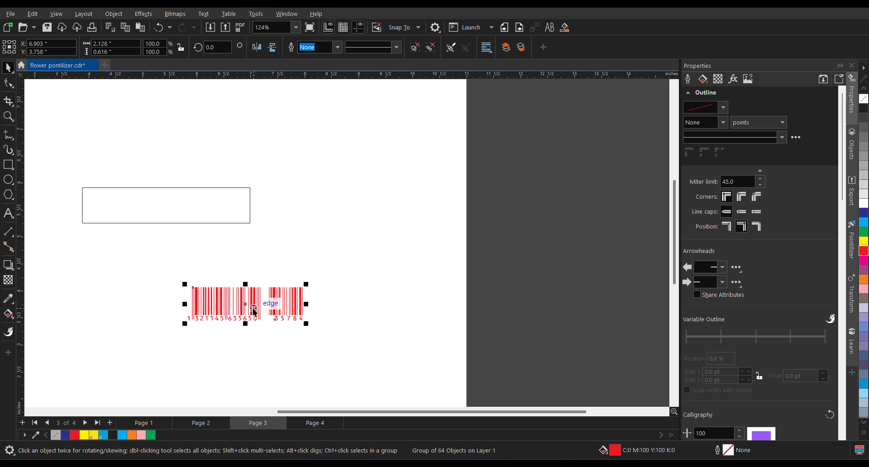
{"action": "left_click", "coordinate": [314, 422]}
{"action": "scroll", "coordinate": [331, 314], "scroll_direction": "down", "scroll_amount": 3}
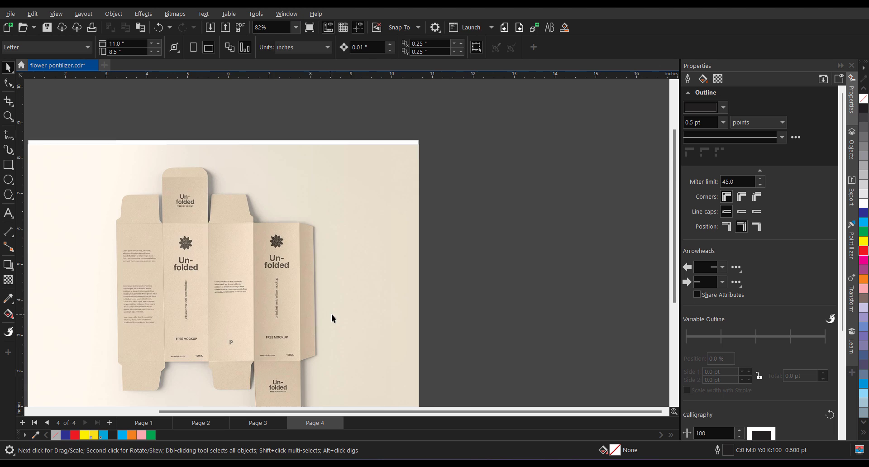
{"action": "scroll", "coordinate": [208, 365], "scroll_direction": "up", "scroll_amount": 2}
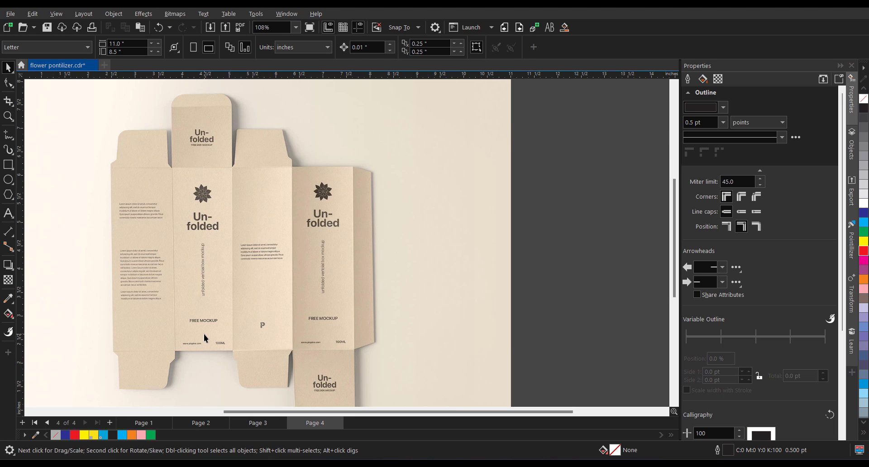
{"action": "key", "text": "ctrl+v"}
{"action": "left_click_drag", "start_coordinate": [293, 283], "coordinate": [126, 330]}
{"action": "left_click_drag", "start_coordinate": [206, 347], "coordinate": [167, 339]}
{"action": "scroll", "coordinate": [169, 344], "scroll_direction": "up", "scroll_amount": 2}
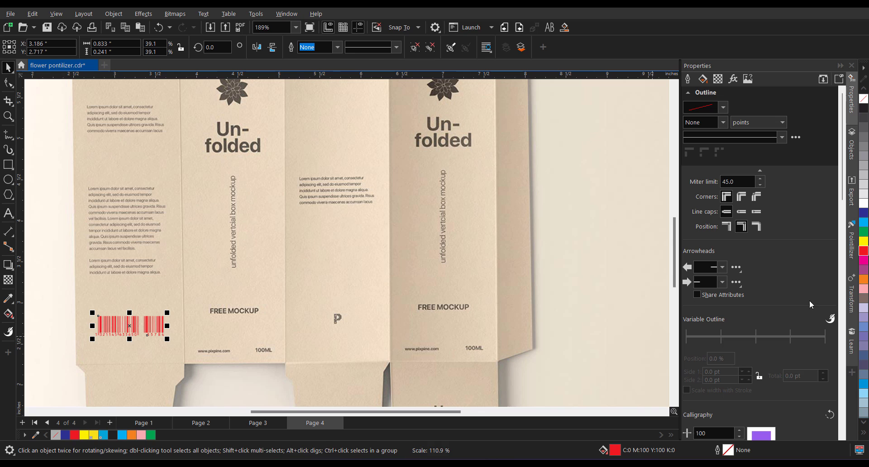
Fill the small barcode on the page 4 box mockup green instead of red.
{"action": "left_click", "coordinate": [863, 231]}
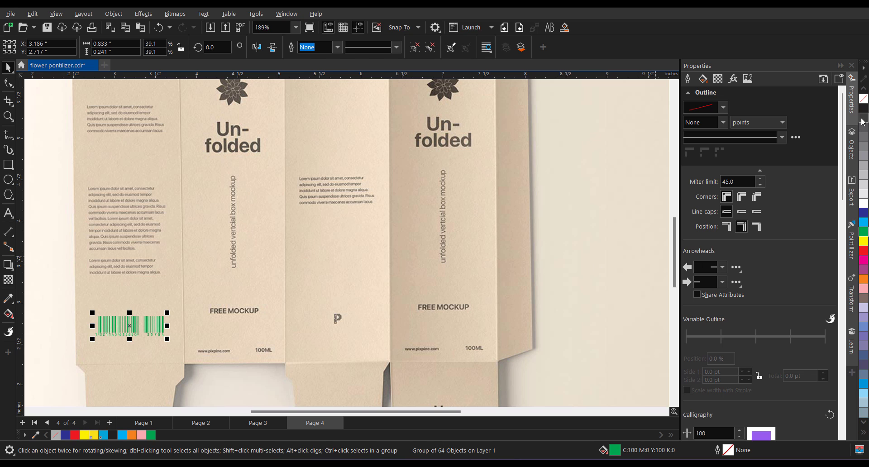